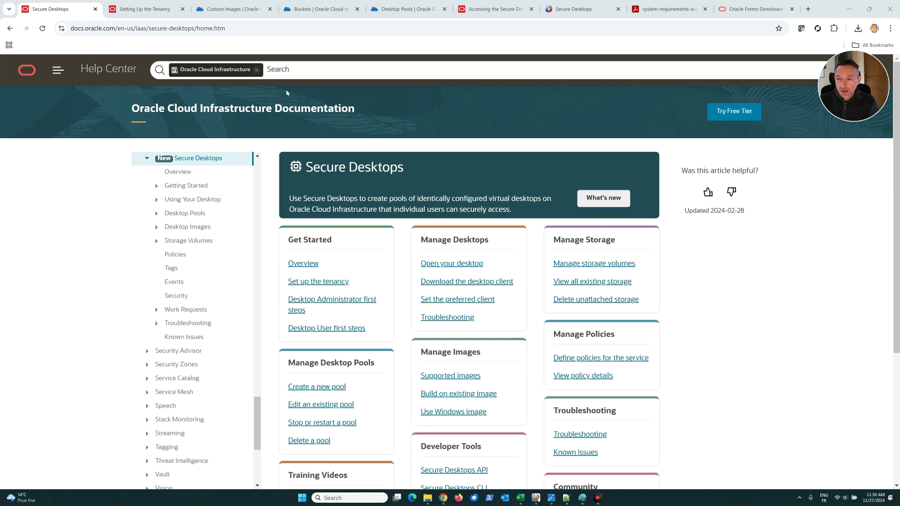
Consult the Setting Up the Tenancy documentation and display the compartment's list of custom images in the cloud console
left_click(145, 8)
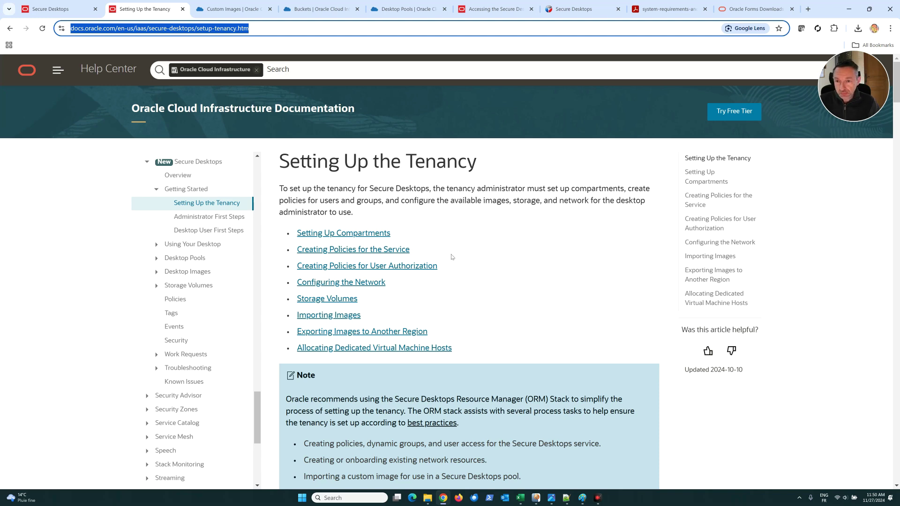
key("ctrl+Tab")
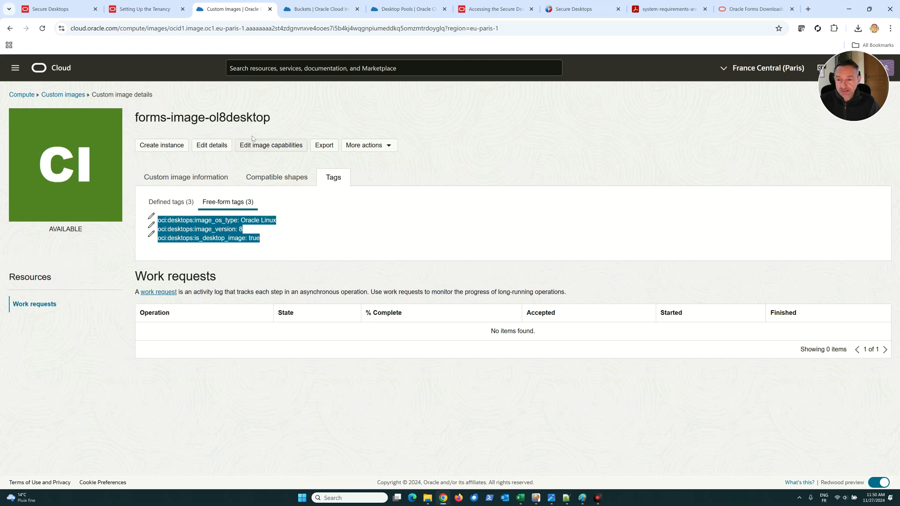
left_click(62, 95)
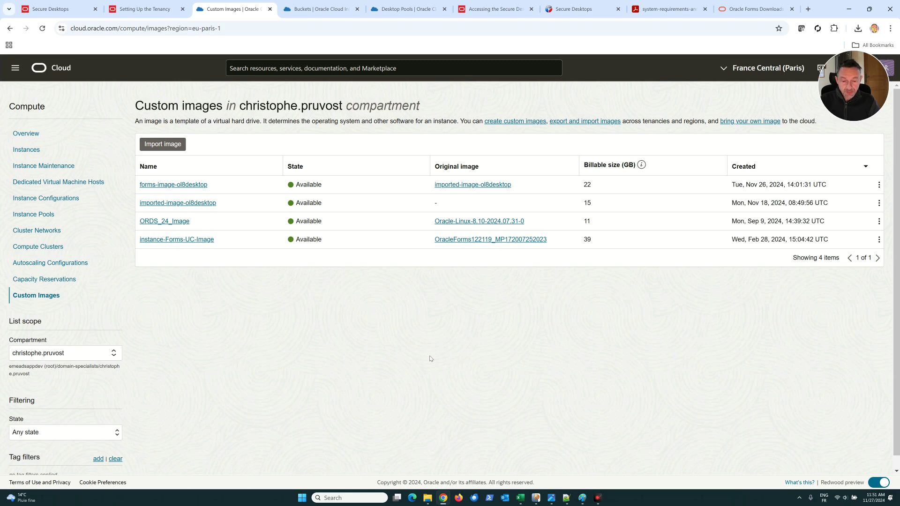
Switch to Paint to view the screenshot of the compartment's compute instances, and return to the browser
left_click(582, 498)
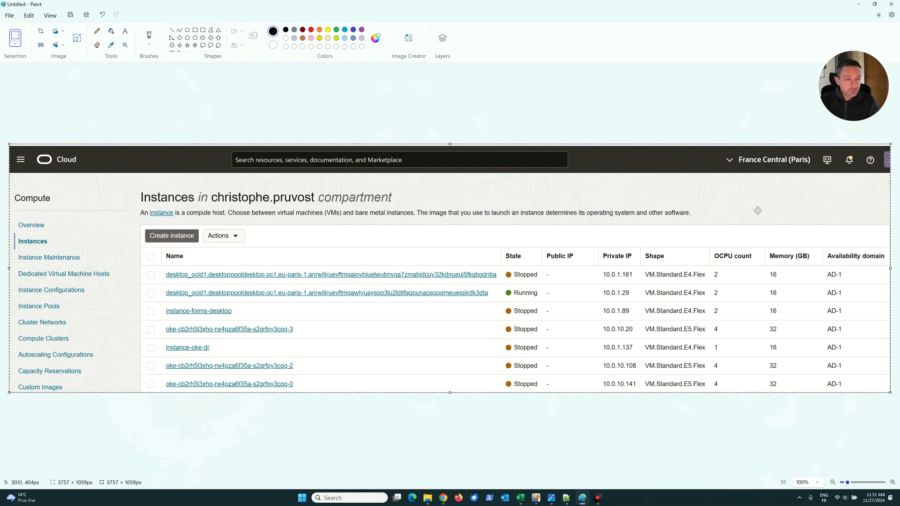
left_click(860, 4)
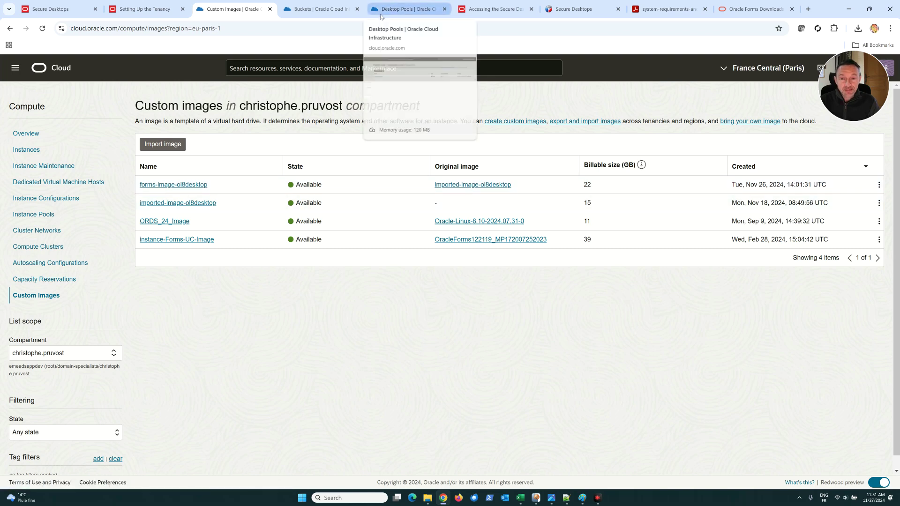
Open the details of desktop-pool-forms and review its size, image, shape, network and access policies
left_click(407, 11)
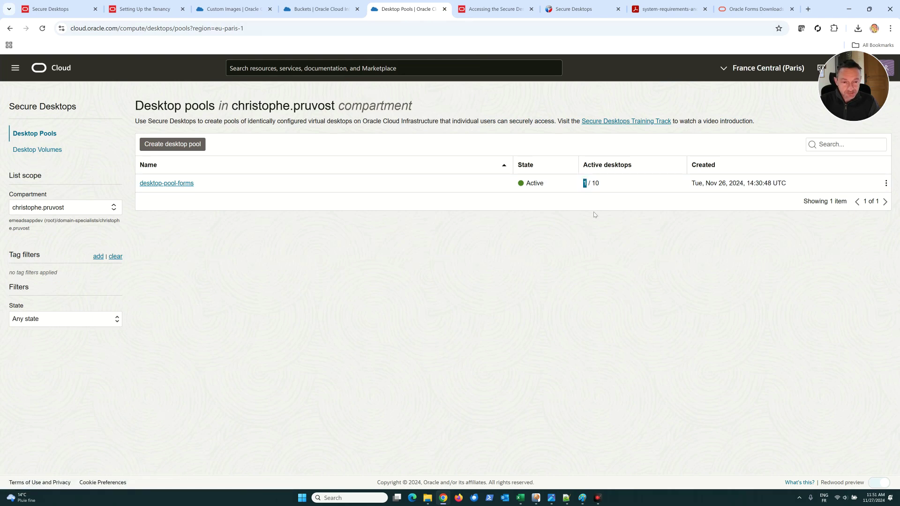
left_click(172, 186)
scroll(316, 203, "down", 4)
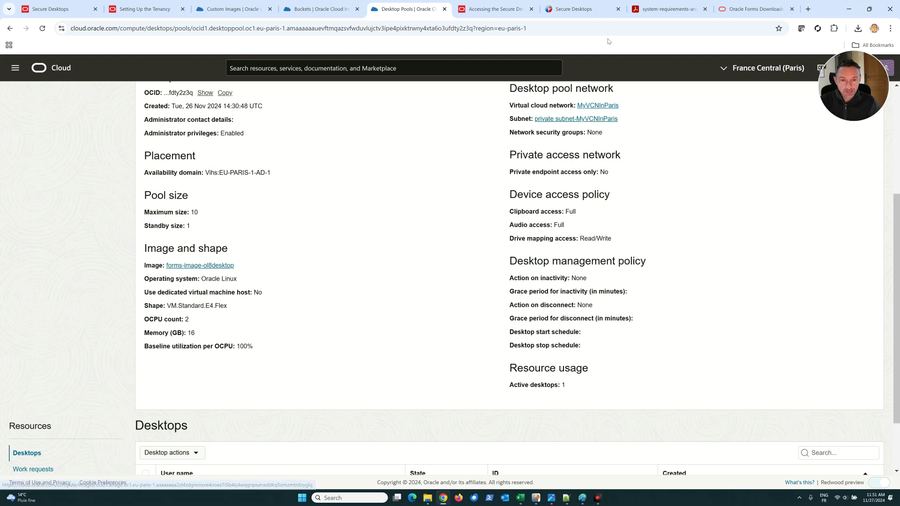
Check the documentation on accessing the Secure Desktops interface, and display the installable client downloads in the Secure Desktops portal
left_click(505, 15)
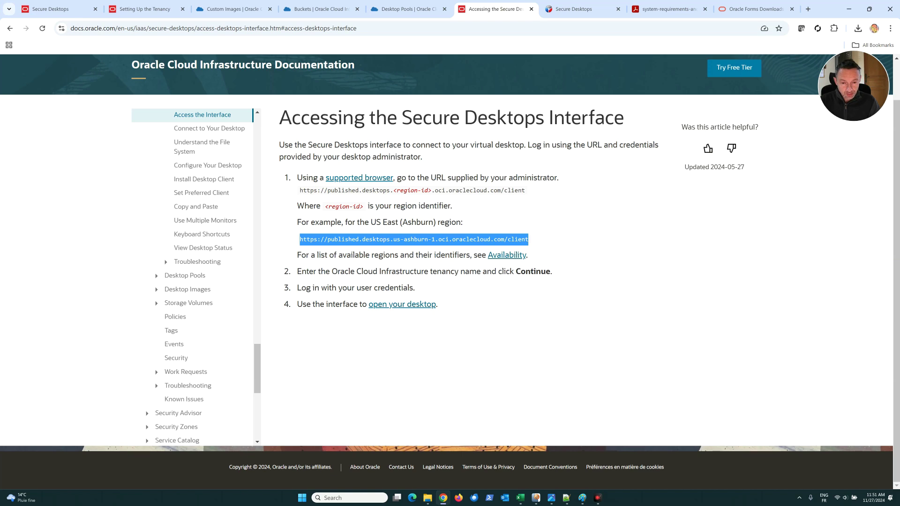
left_click(580, 16)
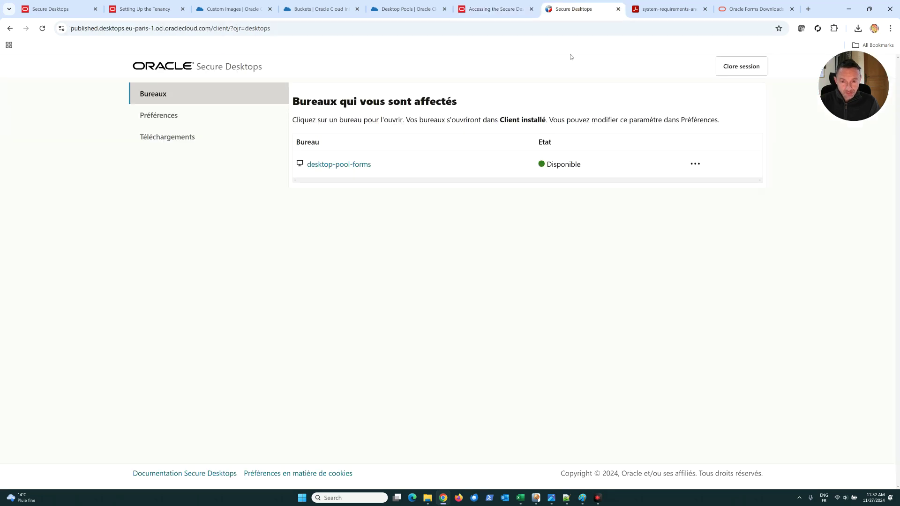
left_click(218, 136)
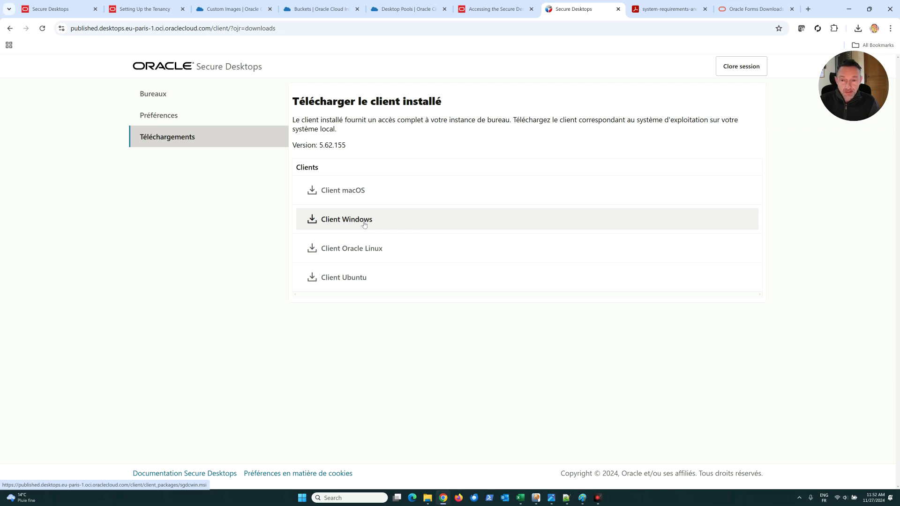
Return to the assigned desktops and try to open desktop-pool-forms
left_click(171, 96)
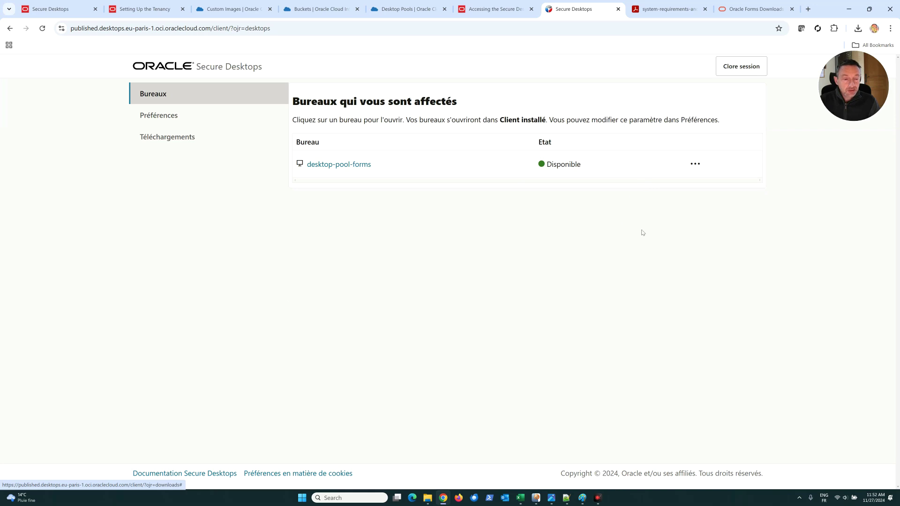
left_click(692, 166)
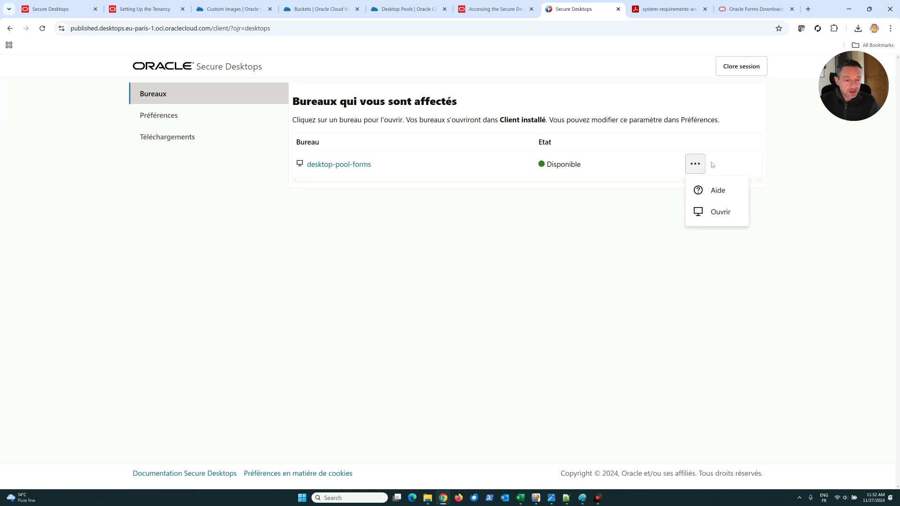
left_click(721, 212)
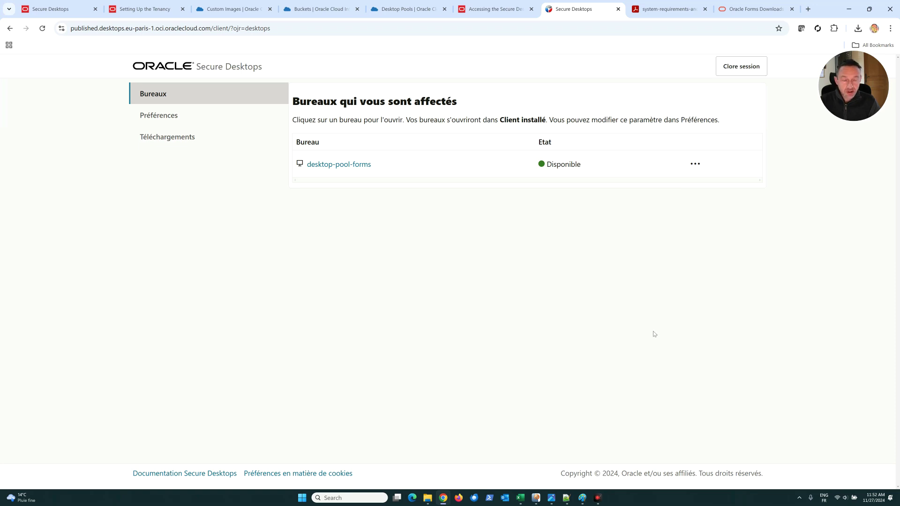
Switch to the Unix Desktop session, view all its open windows and return to the Forms Object Navigator
mouse_move(551, 498)
left_click(549, 462)
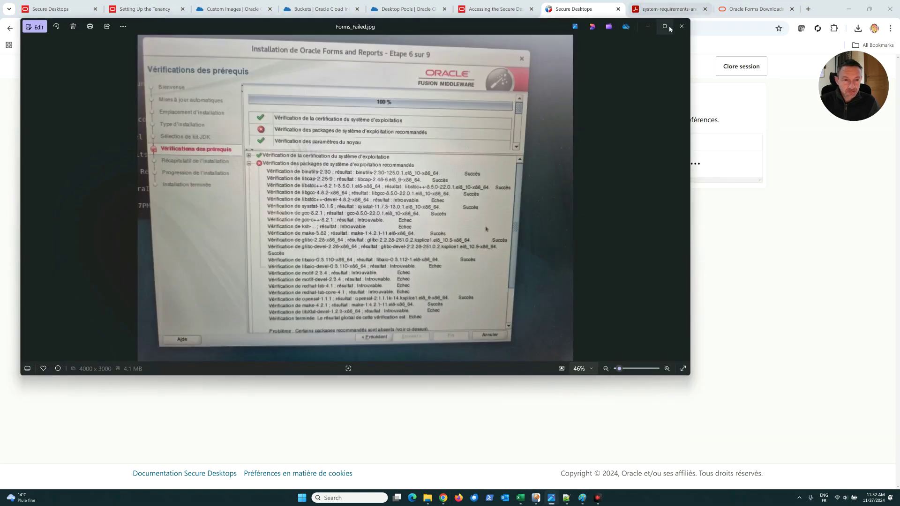
left_click(649, 26)
left_click(536, 497)
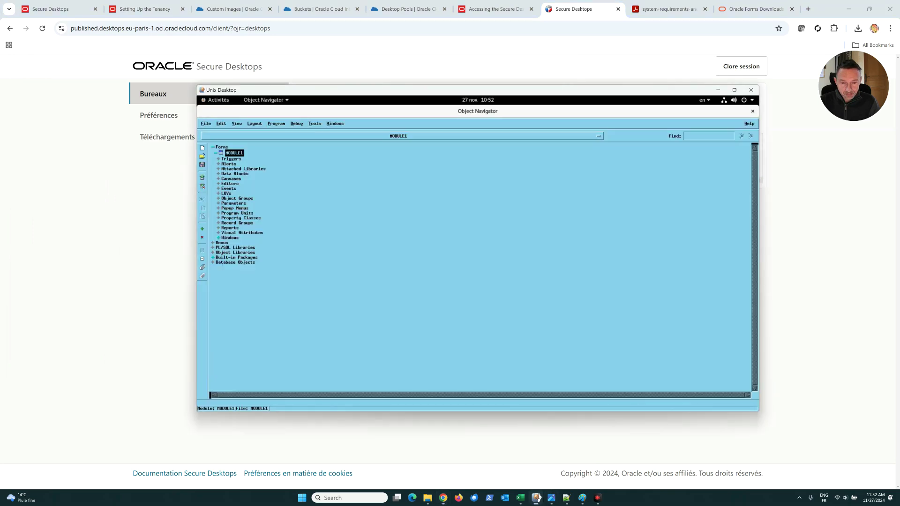
left_click(215, 100)
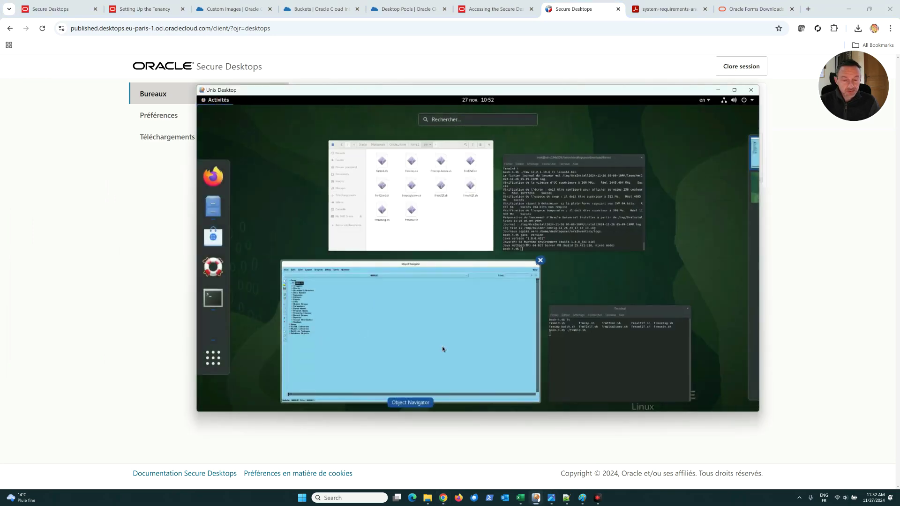
left_click(375, 297)
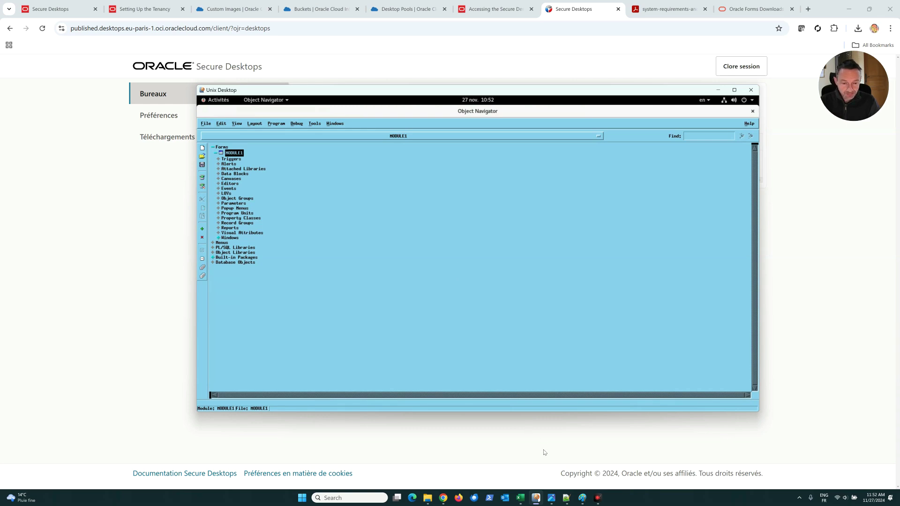
Switch to Excel and examine the System and Client sheets of the Forms and Reports certification matrix
left_click(521, 501)
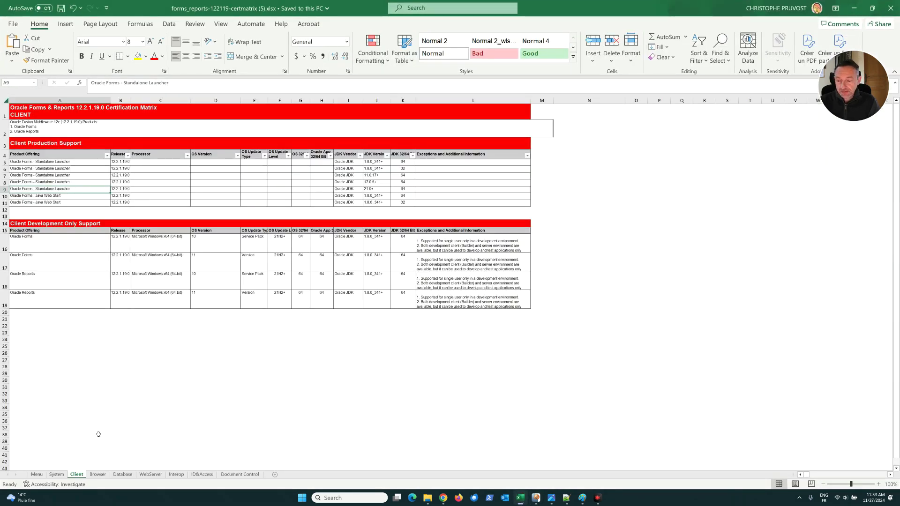
left_click(57, 474)
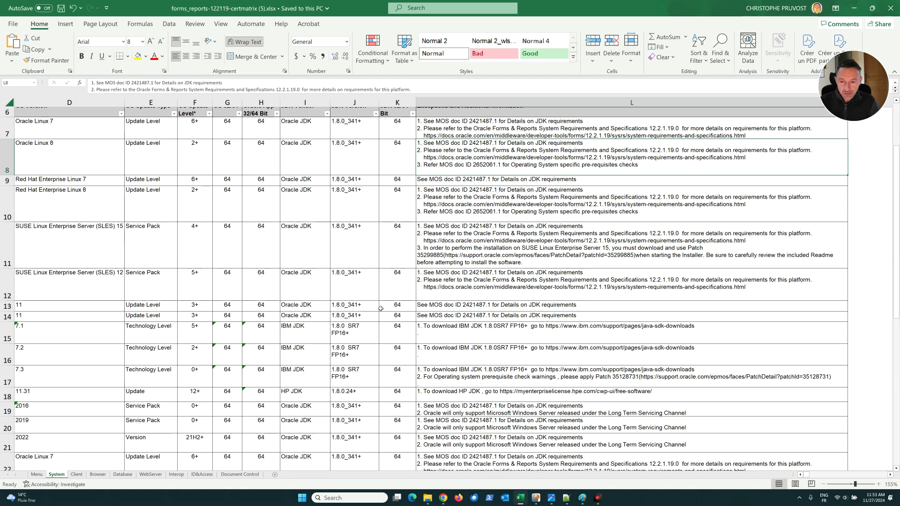
scroll(314, 283, "up", 2)
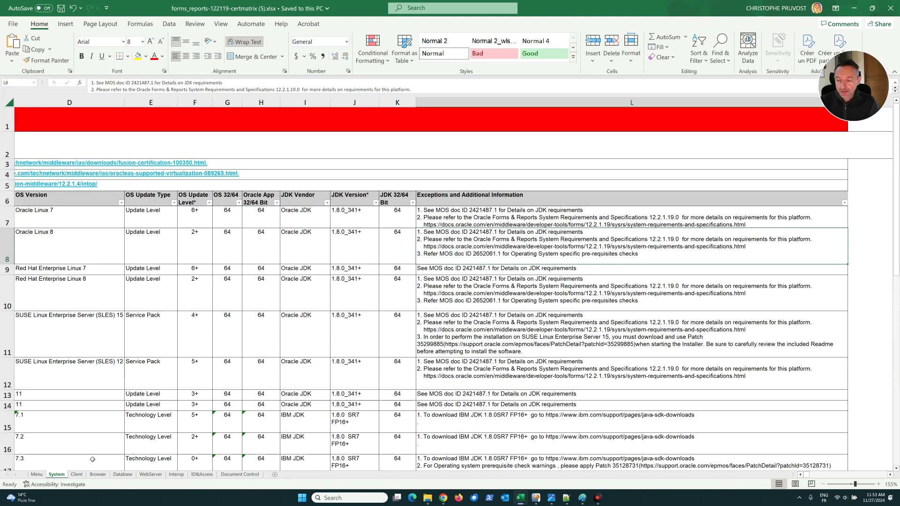
left_click(77, 474)
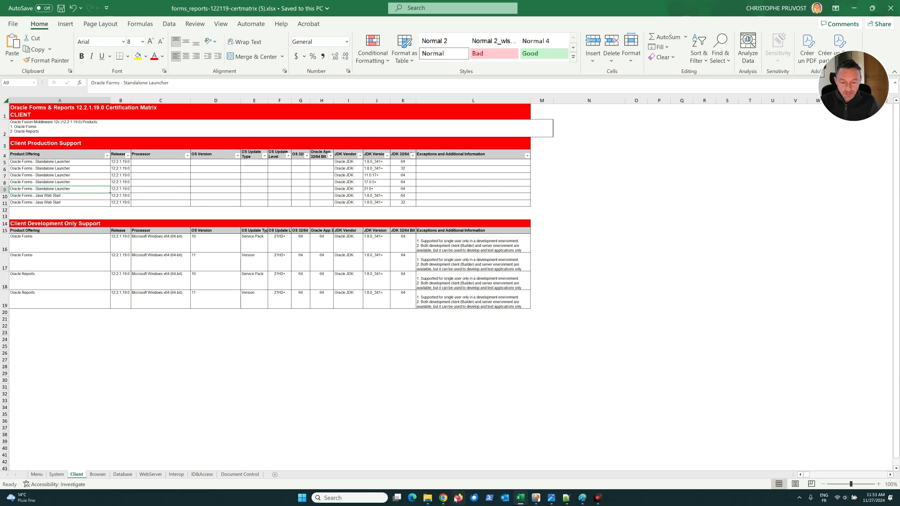
left_click(854, 8)
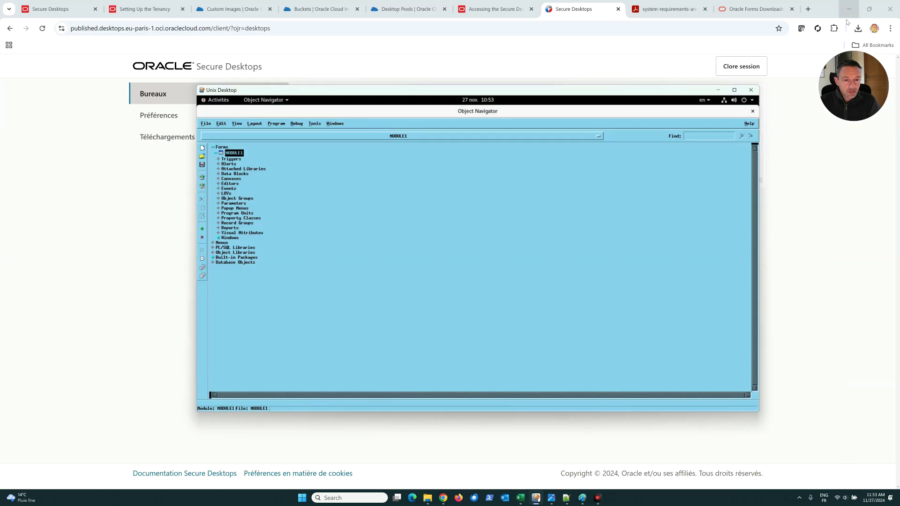
Examine the required Linux packages in Table 1-9 of the system requirements PDF and the prerequisite check photo Forms_Failed.jpg
left_click(668, 9)
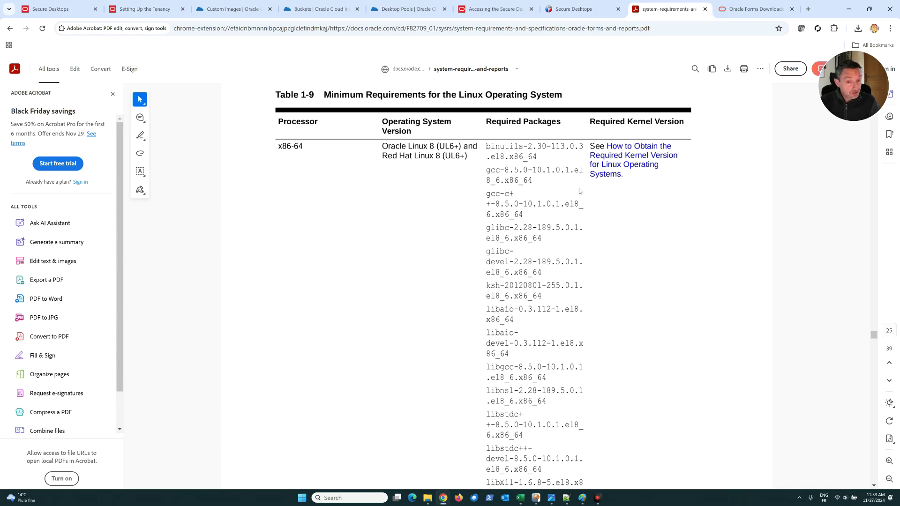
scroll(554, 198, "down", 7)
scroll(555, 198, "up", 4)
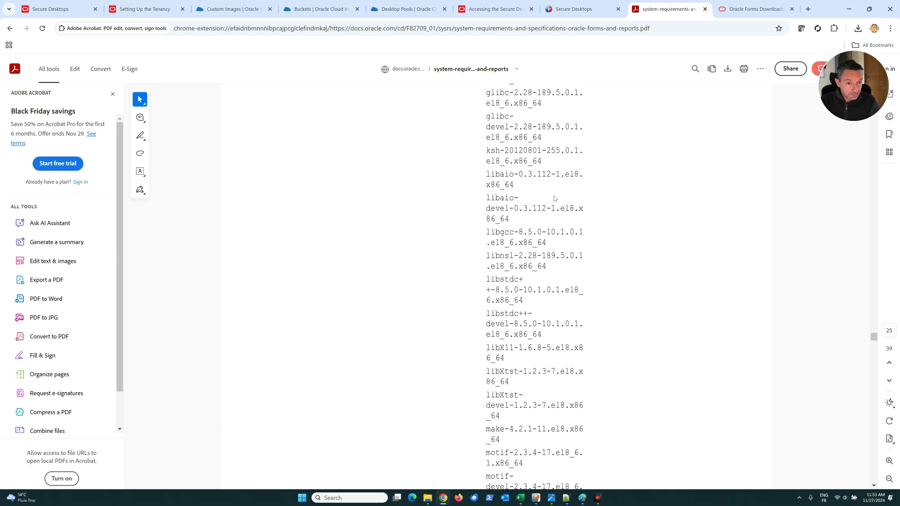
scroll(554, 199, "up", 1)
scroll(554, 207, "up", 3)
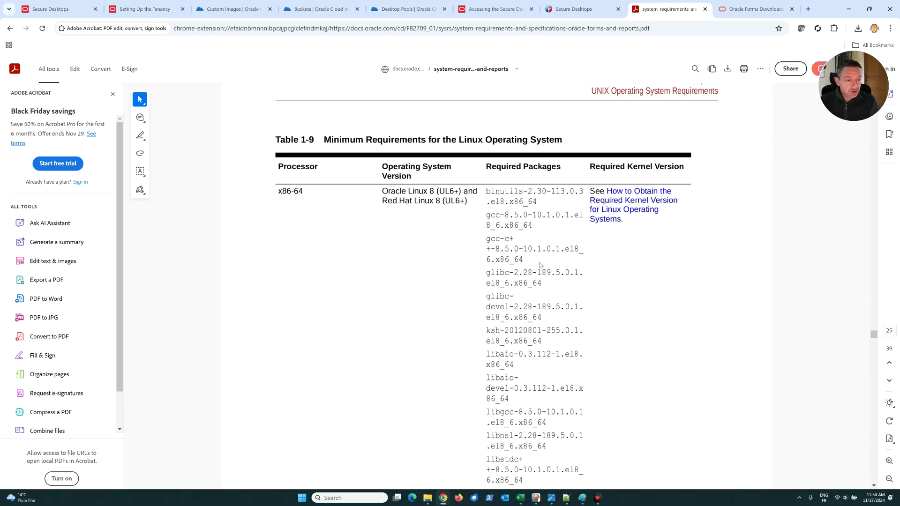
mouse_move(597, 500)
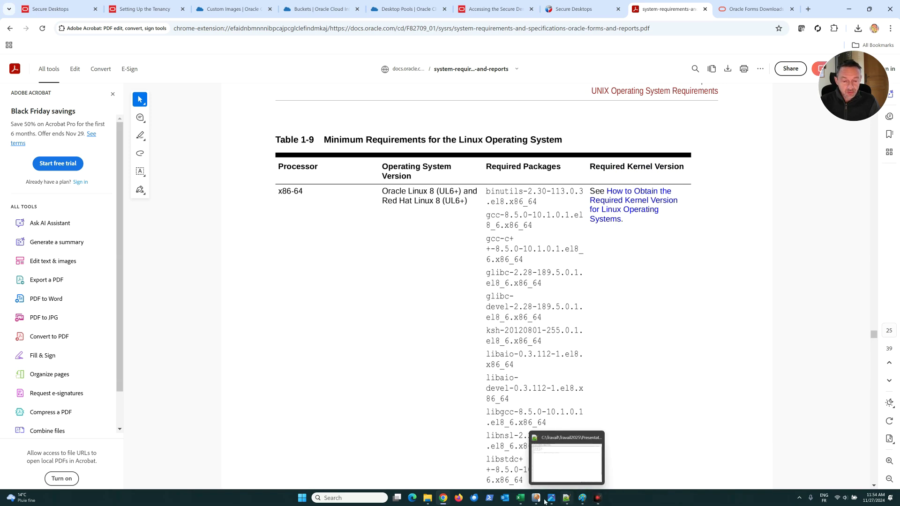
left_click(552, 458)
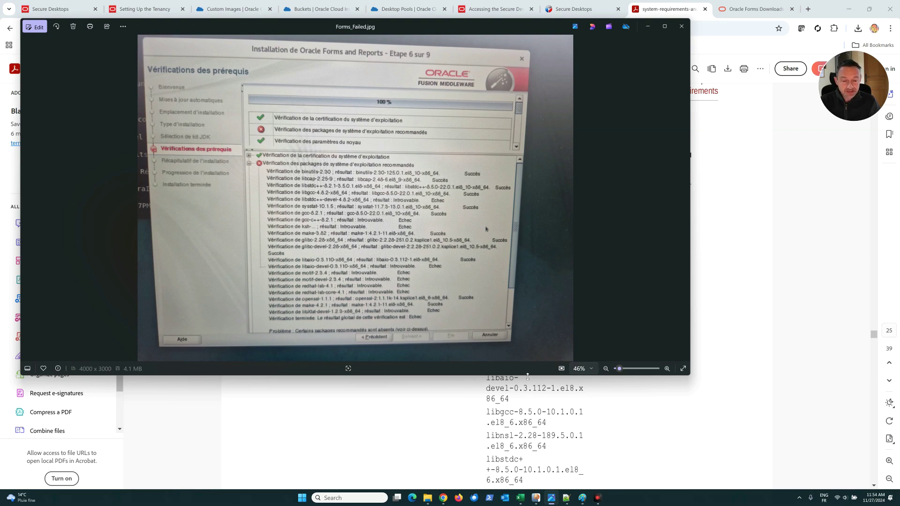
Switch to Notepad++ and highlight the eight dnf install commands and the libnsl.x86_64 install in Forms_Linux_Prerequisites.txt
left_click(568, 499)
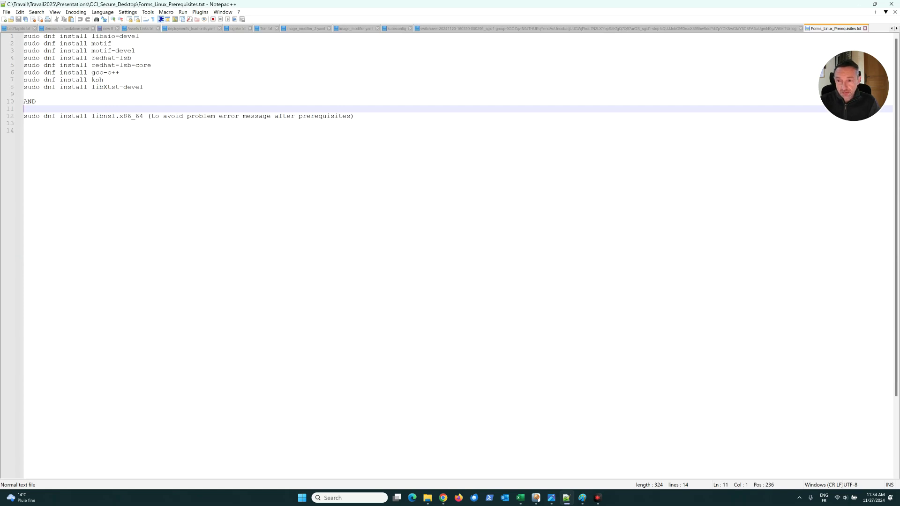
left_click_drag(24, 37, 143, 87)
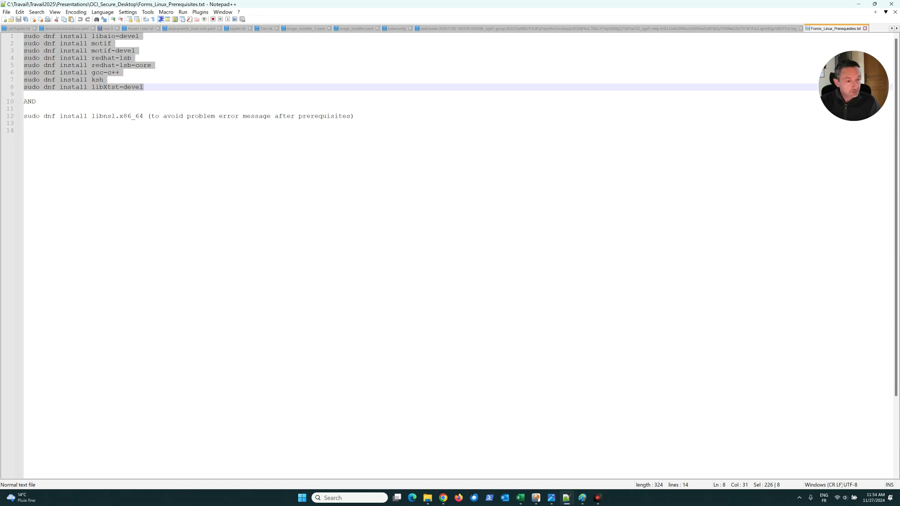
left_click_drag(59, 116, 147, 115)
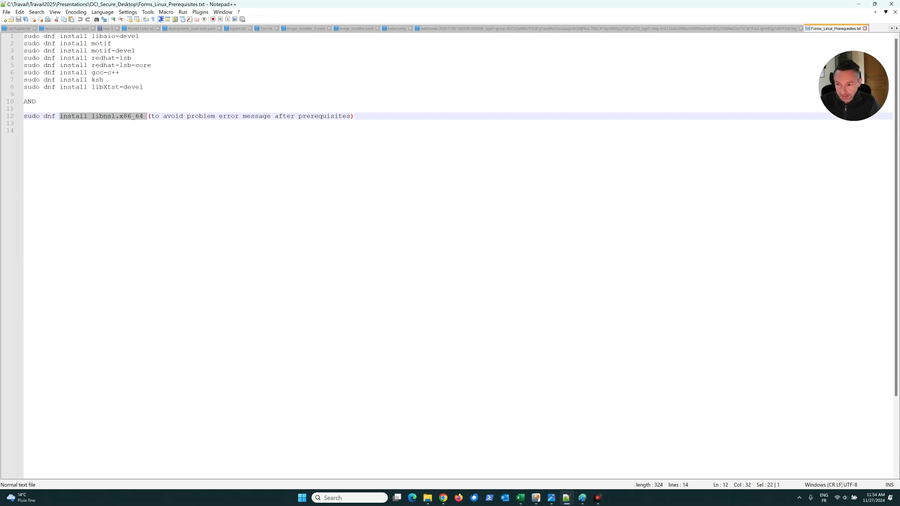
left_click(859, 4)
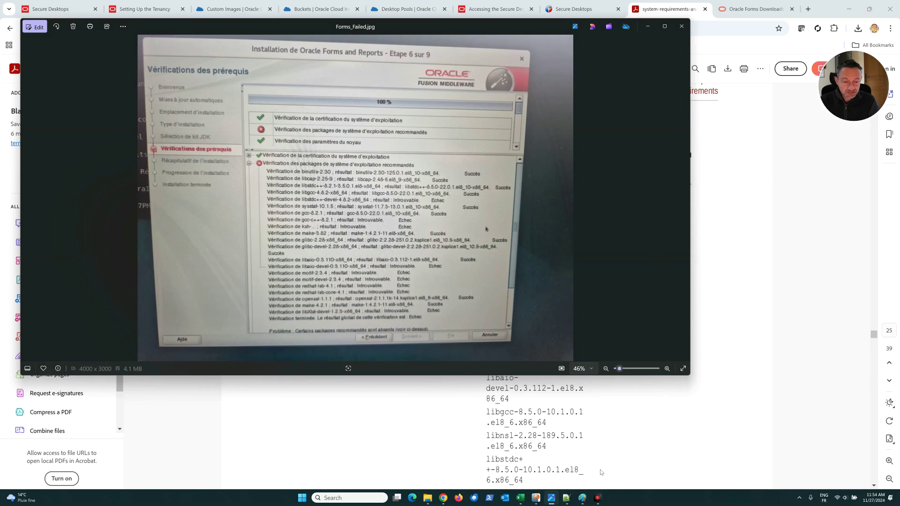
Put the Forms_Failed.jpg photo away and show all open windows of the Unix Desktop session
left_click_drag(755, 331, 582, 331)
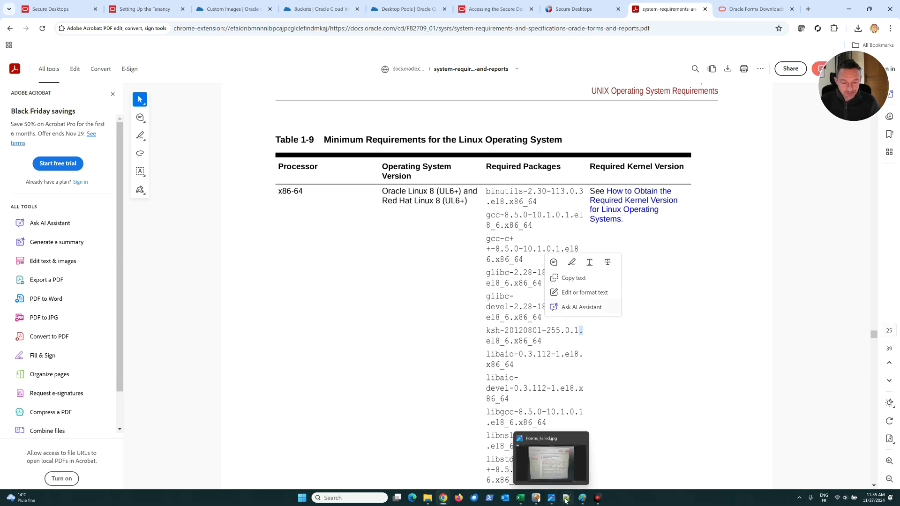
left_click(536, 497)
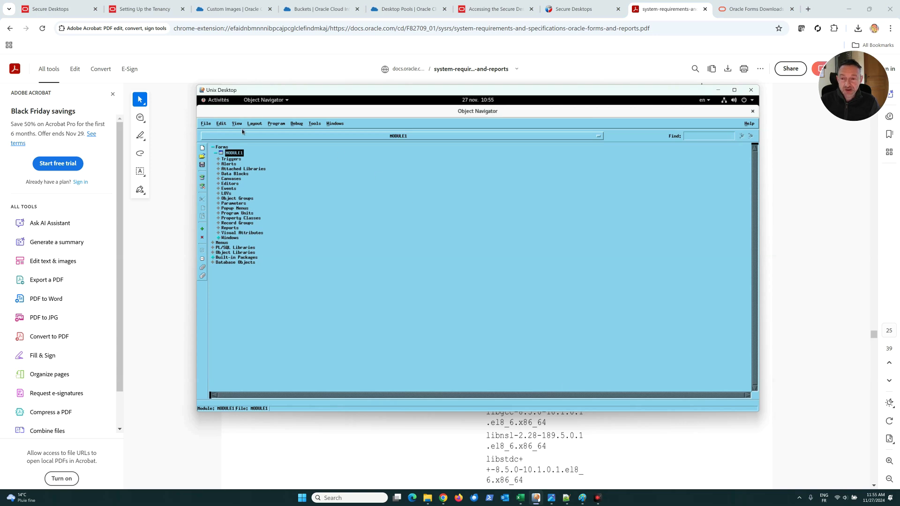
left_click(219, 100)
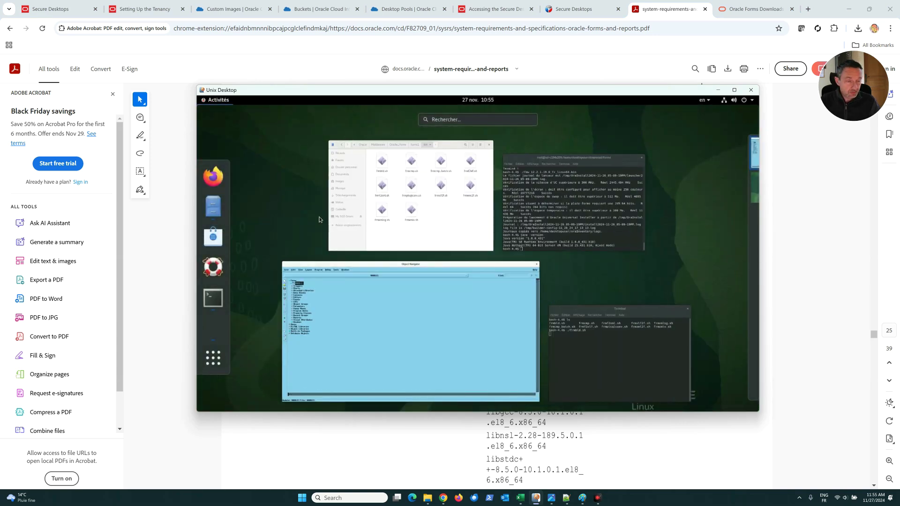